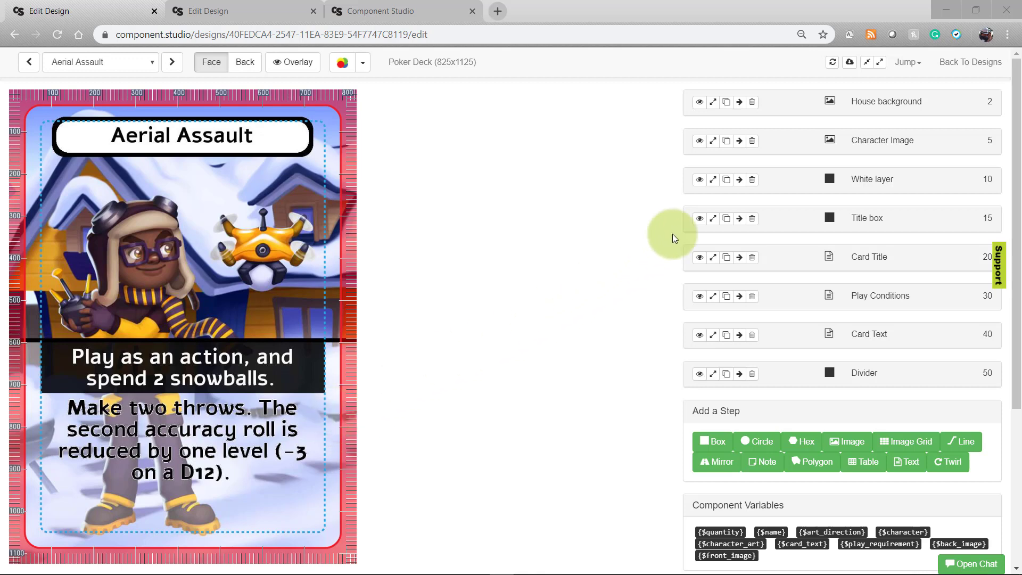
Step: Toggle the Title box, Divider and White layer steps of the Aerial Assault card off and back on to preview their effect
click(698, 221)
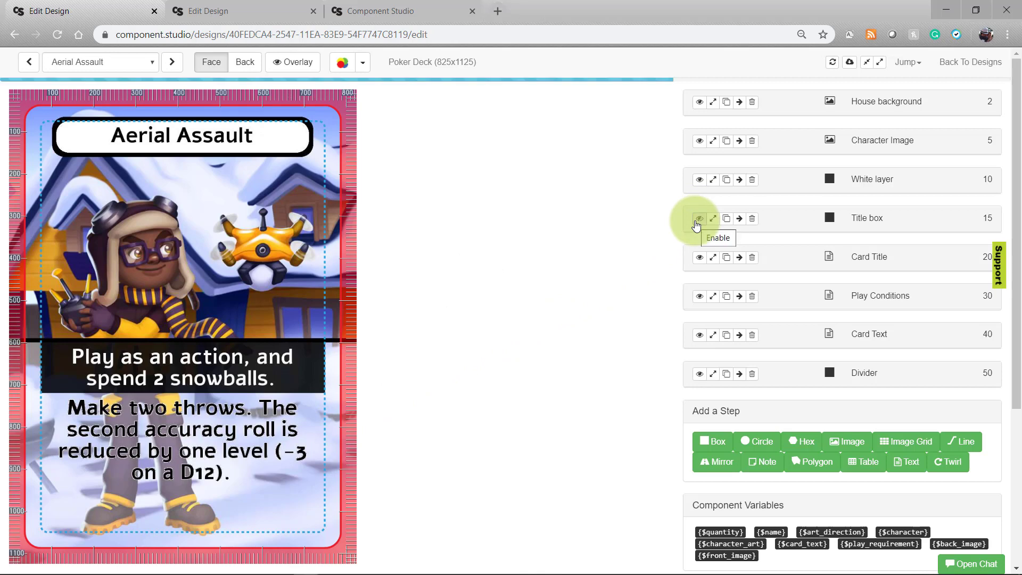
click(697, 223)
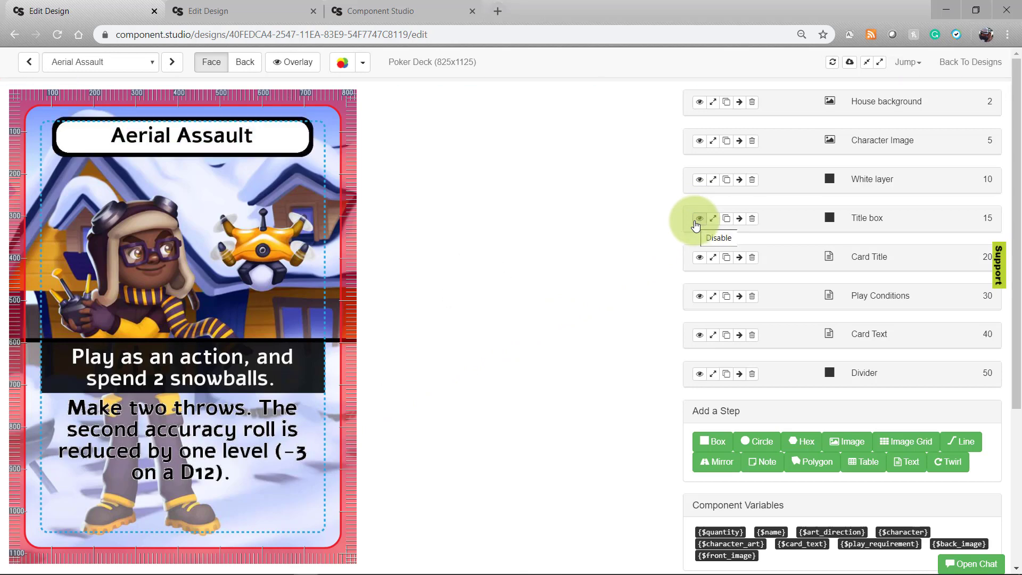
click(703, 379)
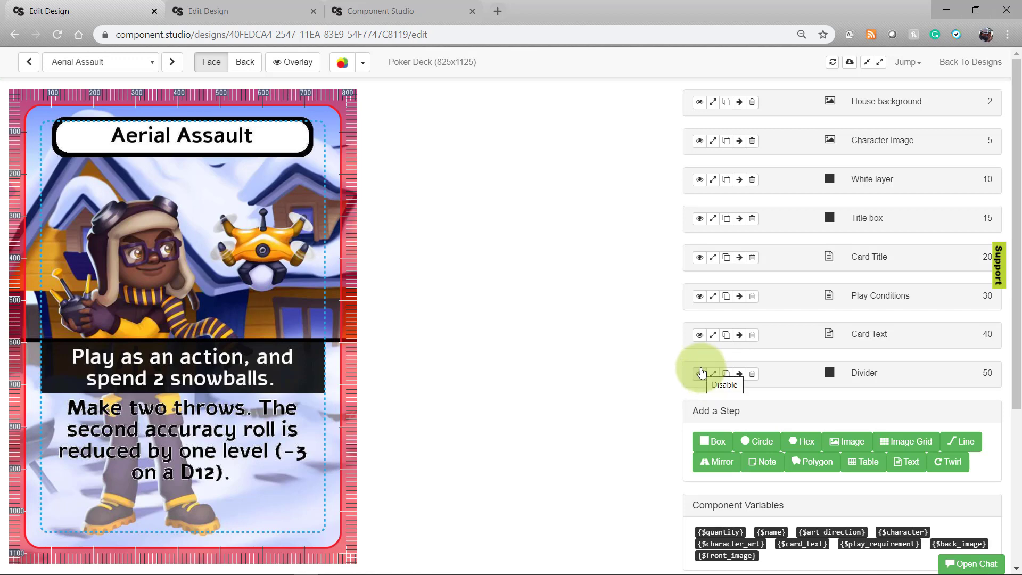
click(700, 180)
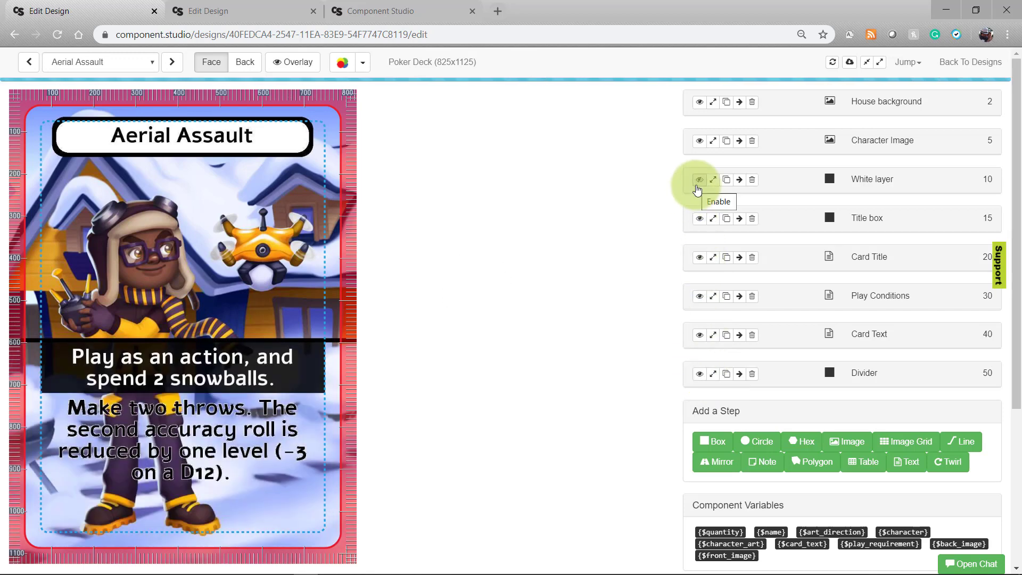
click(698, 183)
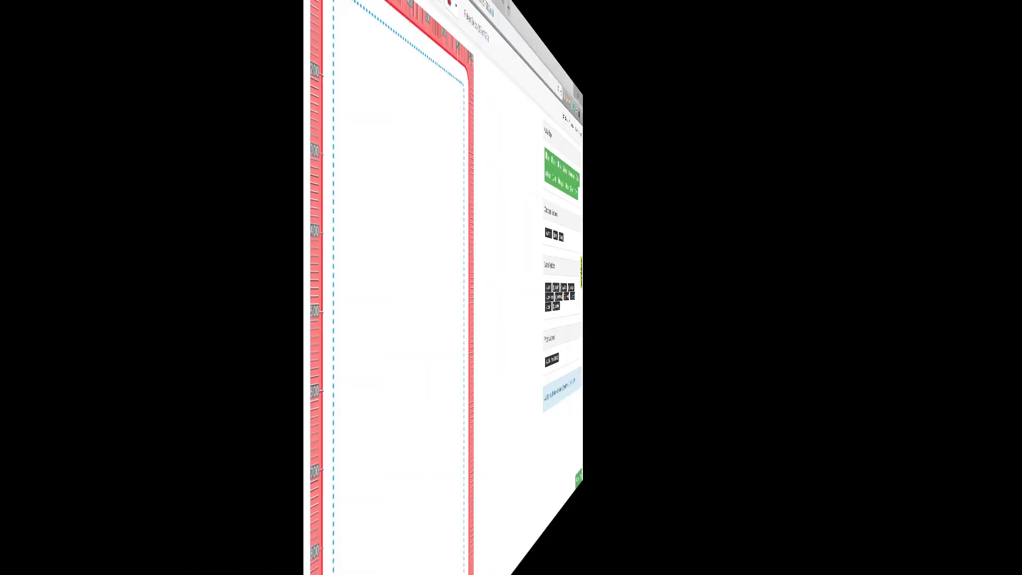
Step: Switch to the blank Leech design, add a box 300 px wide and 300 px high, and turn on its border
click(255, 11)
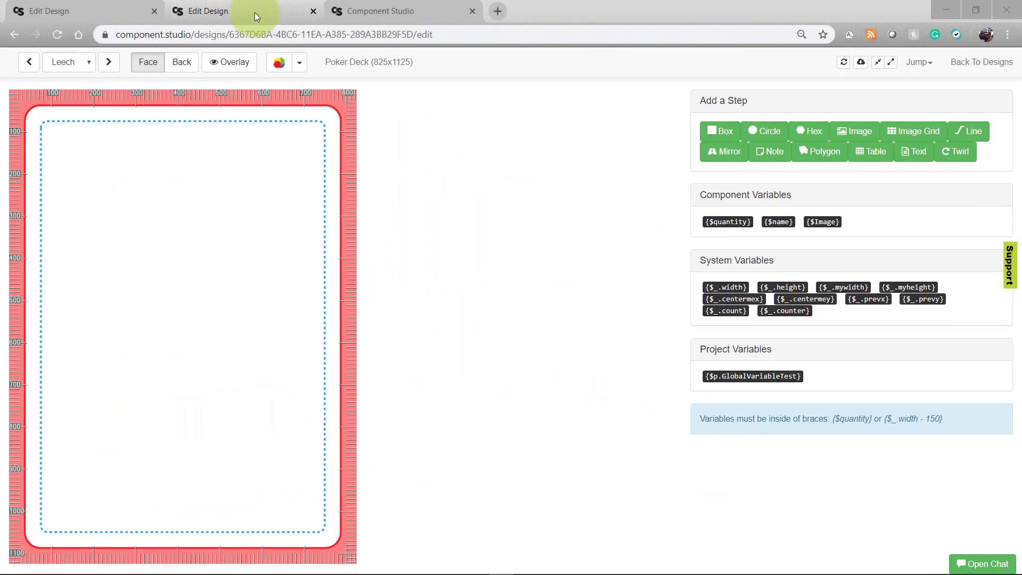
click(713, 131)
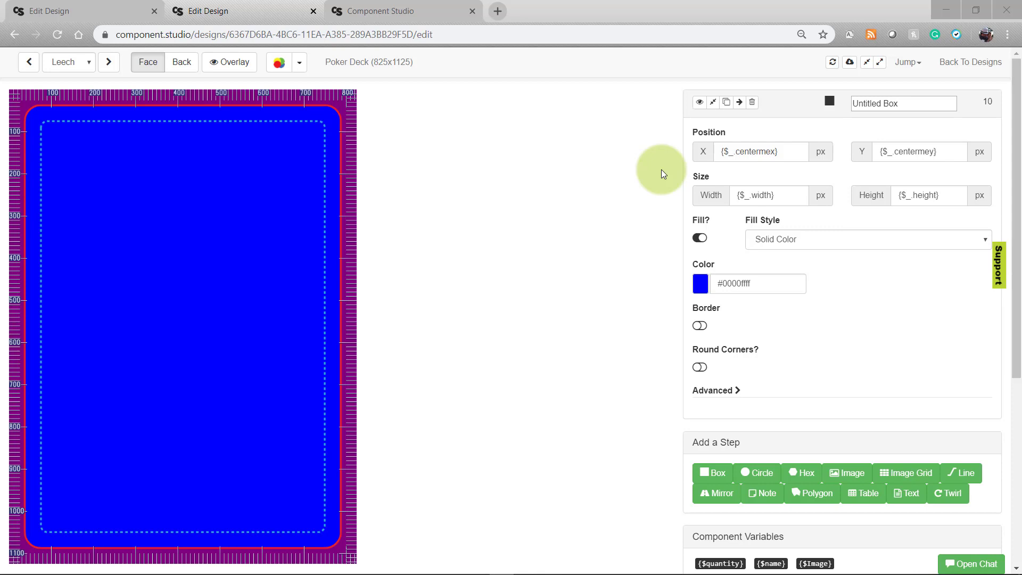
click(937, 195)
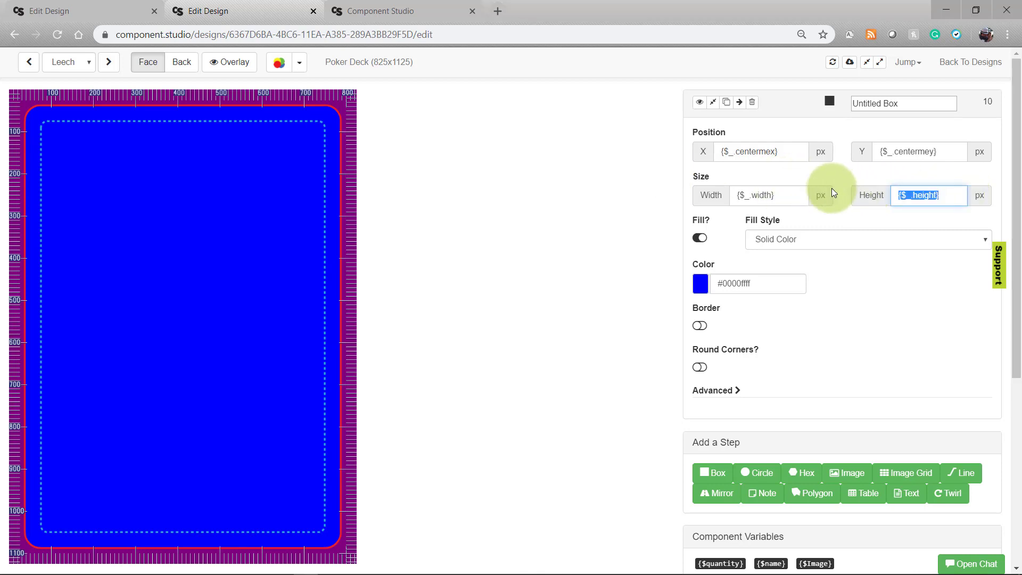
text(5)
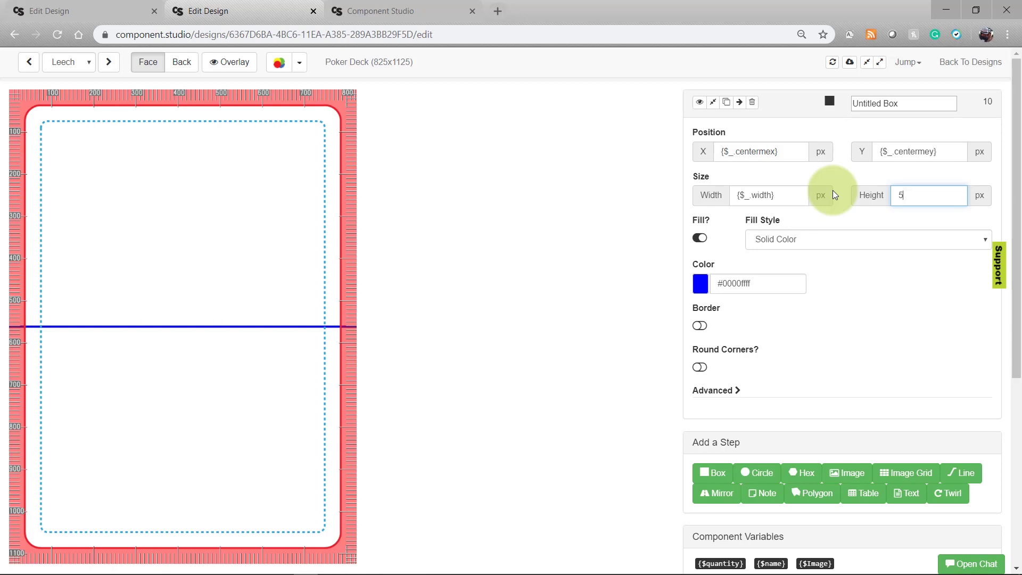
key(BackSpace)
text(300)
click(770, 195)
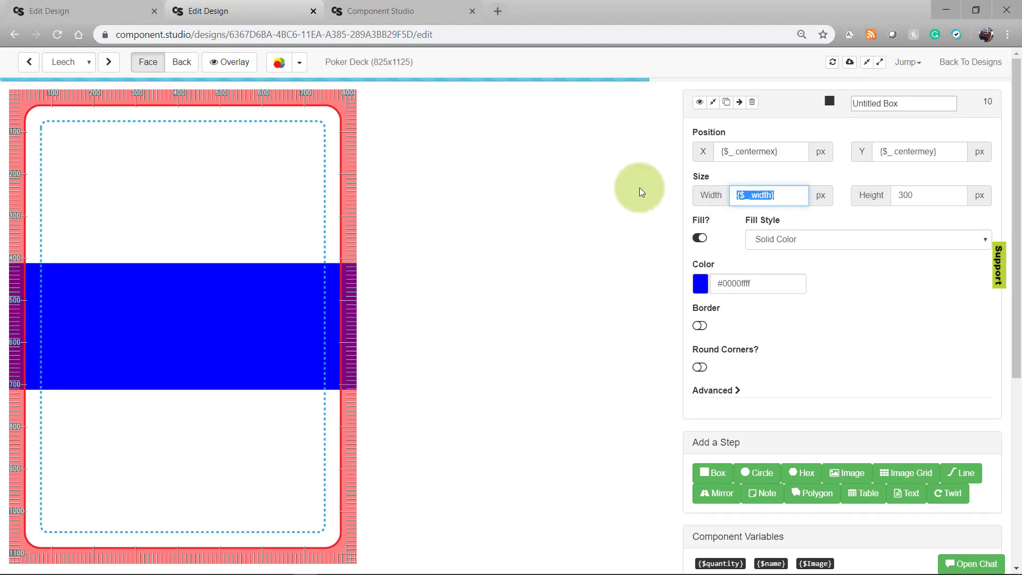
text(300)
click(641, 192)
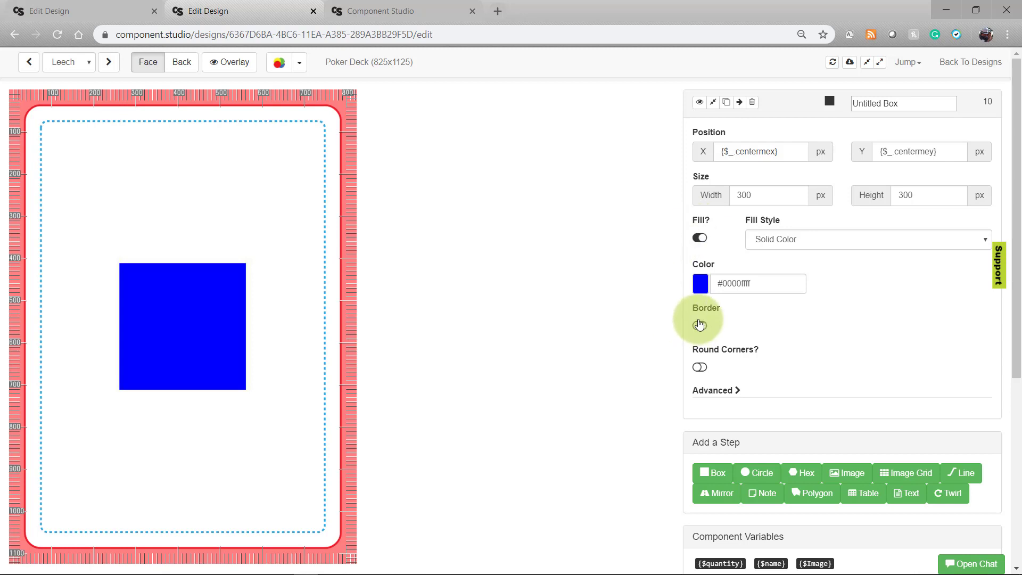
click(699, 324)
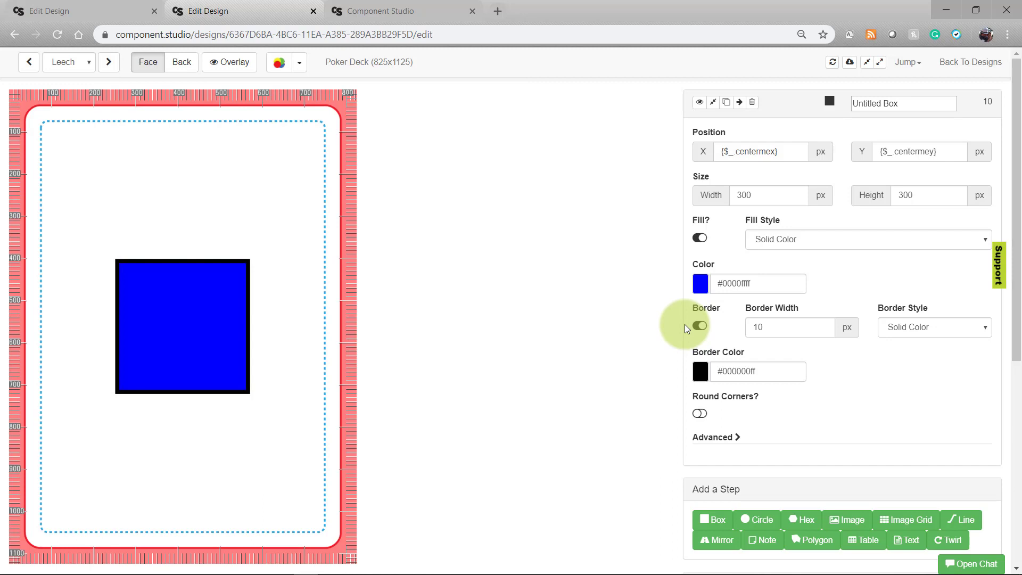
Step: Try a gradient fill on the box with dark red #800000FF as the second color
click(849, 248)
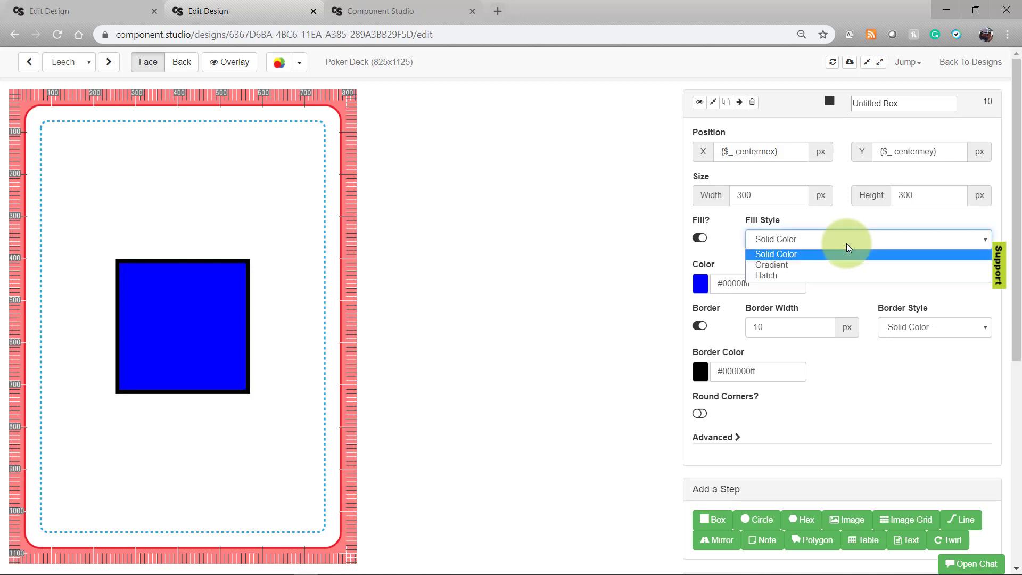
click(848, 267)
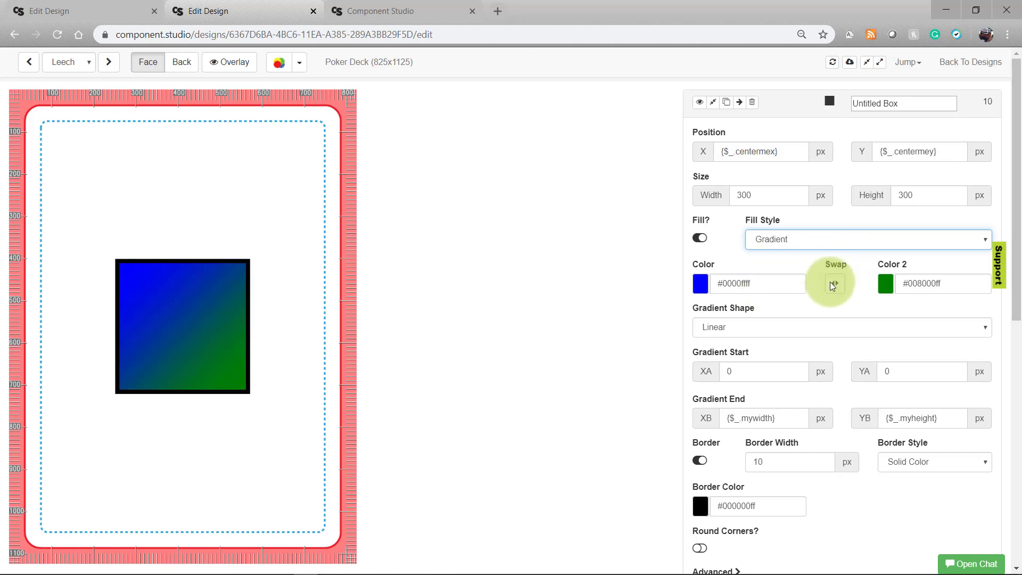
click(885, 292)
click(980, 293)
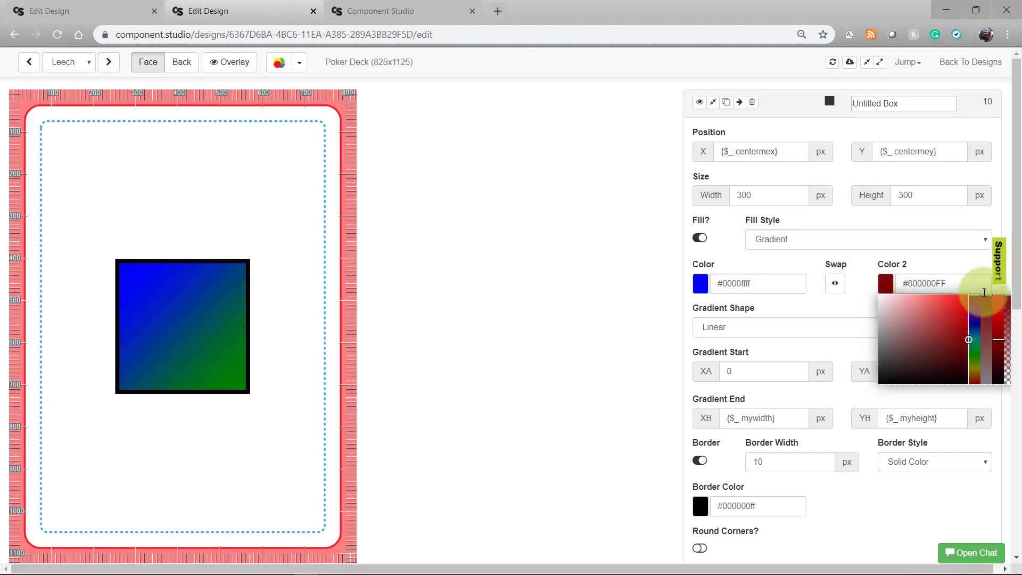
click(857, 267)
Step: Try a hatch fill on the box and pick a different hatch pattern from the third row
click(854, 242)
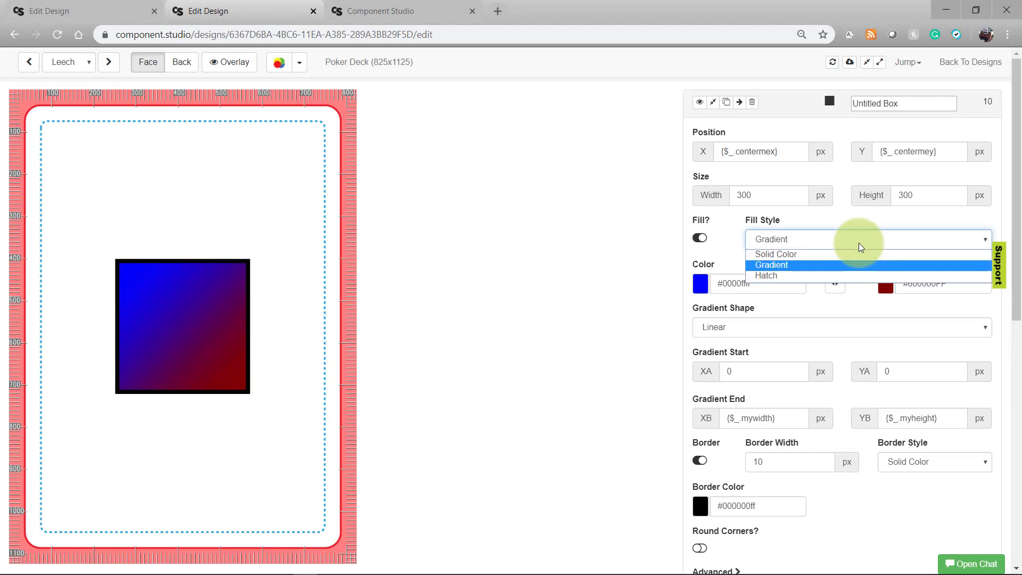
click(856, 276)
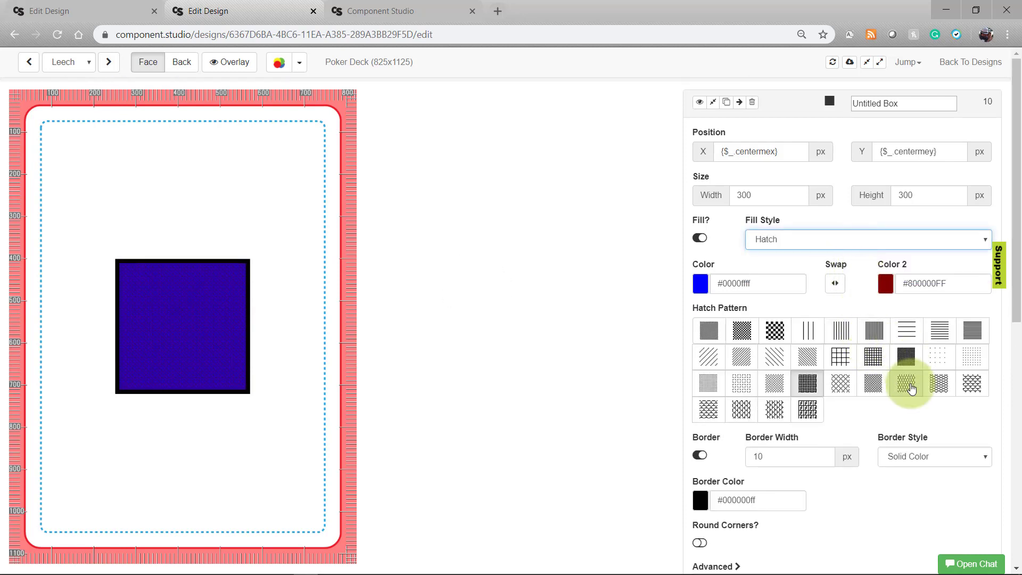
click(910, 386)
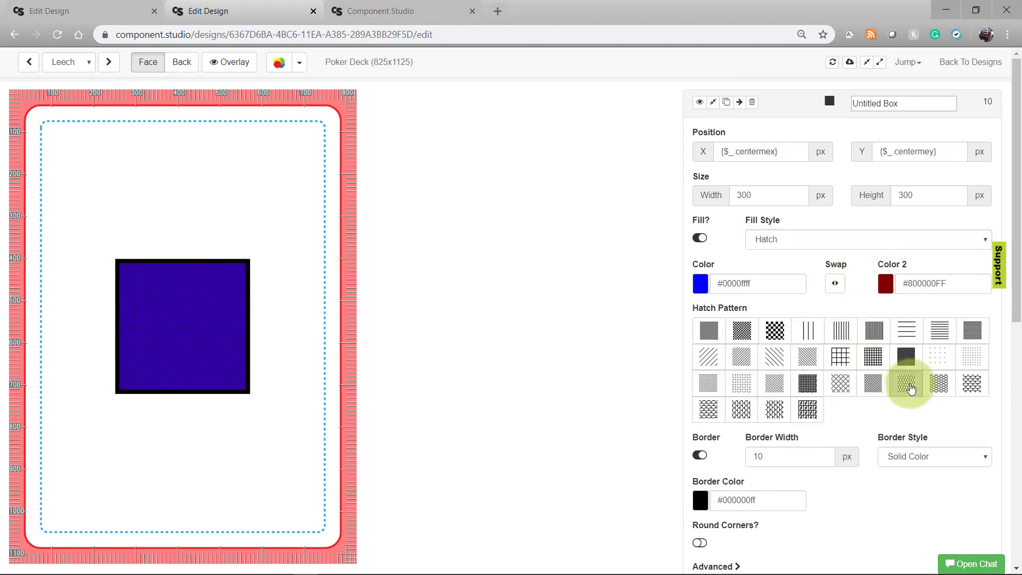
Step: Return the box's fill style to Solid Color and toggle the fill off and back on
click(831, 238)
click(829, 254)
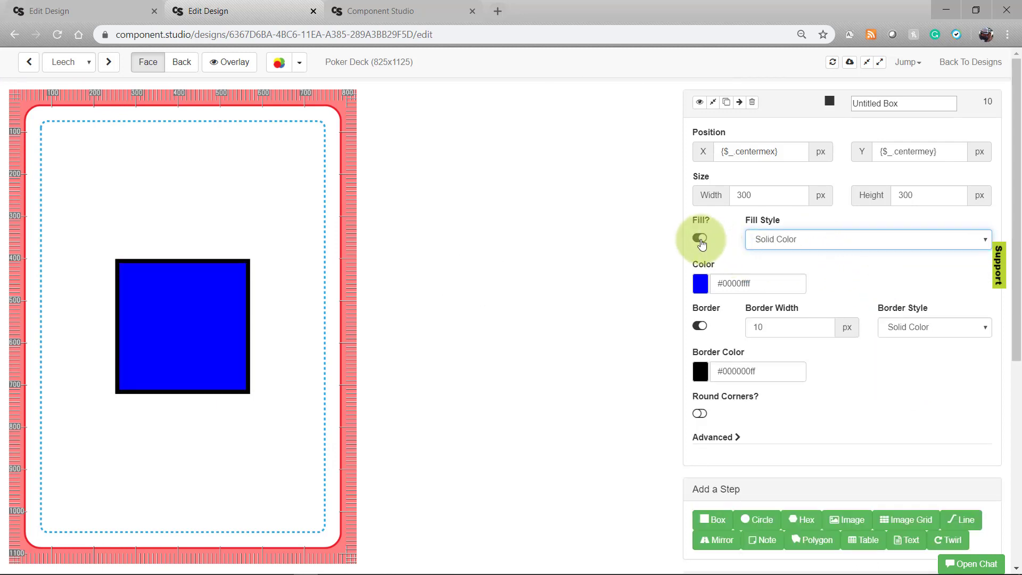
click(700, 238)
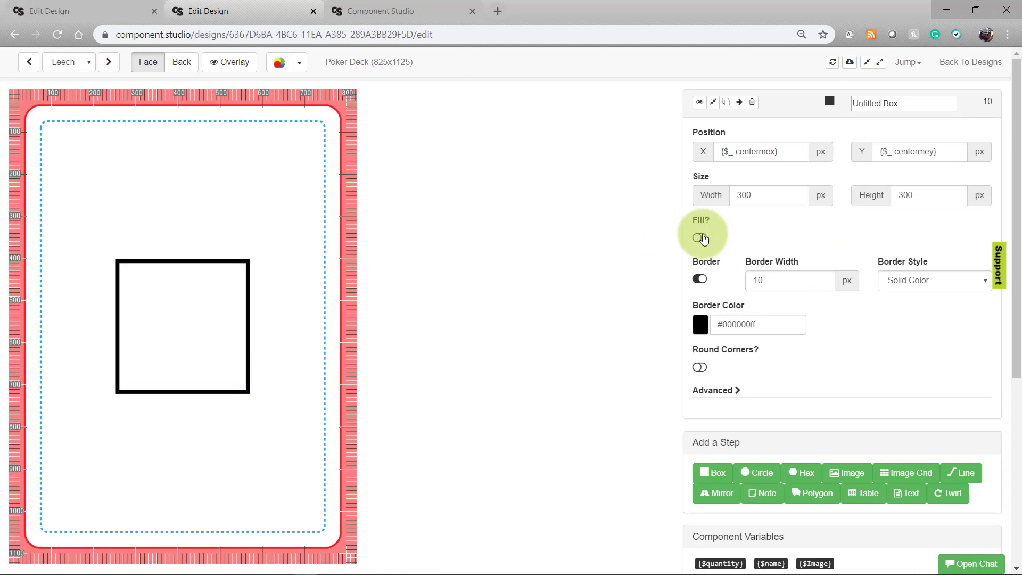
click(699, 238)
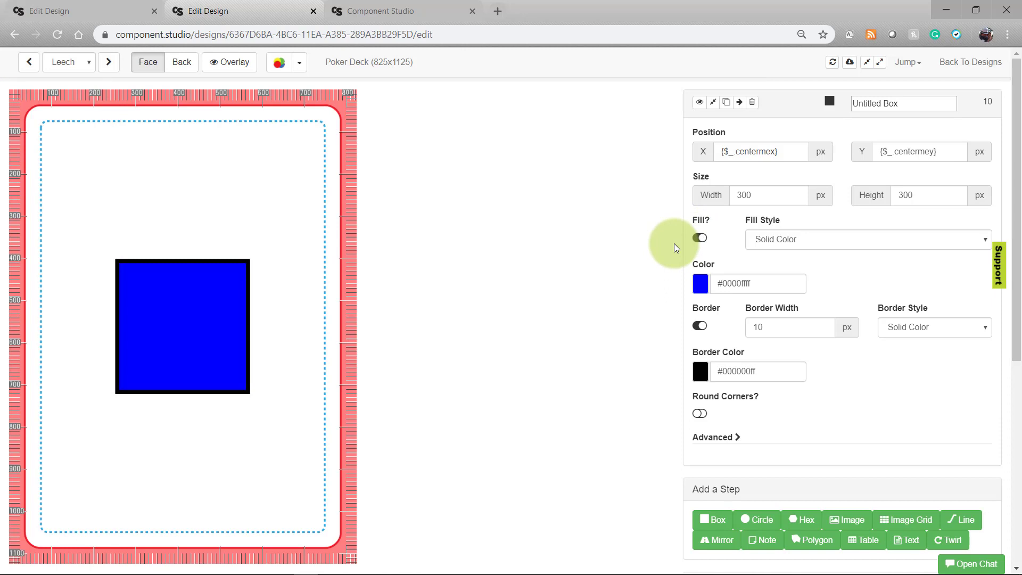
Step: Change the box's border color to red #BE1E1EFF
scroll(674, 244, down, 1)
scroll(674, 244, down, 1)
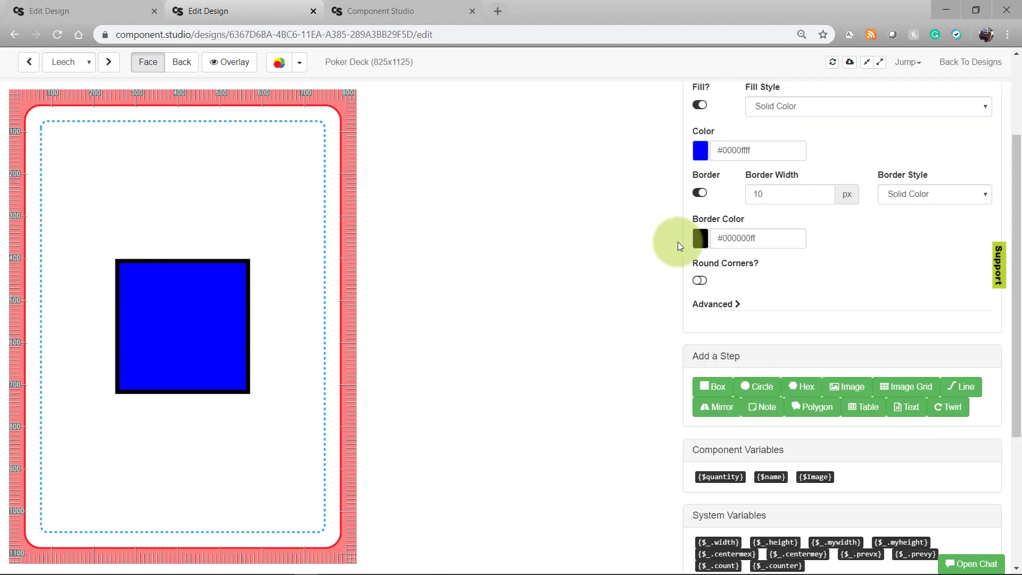
click(700, 238)
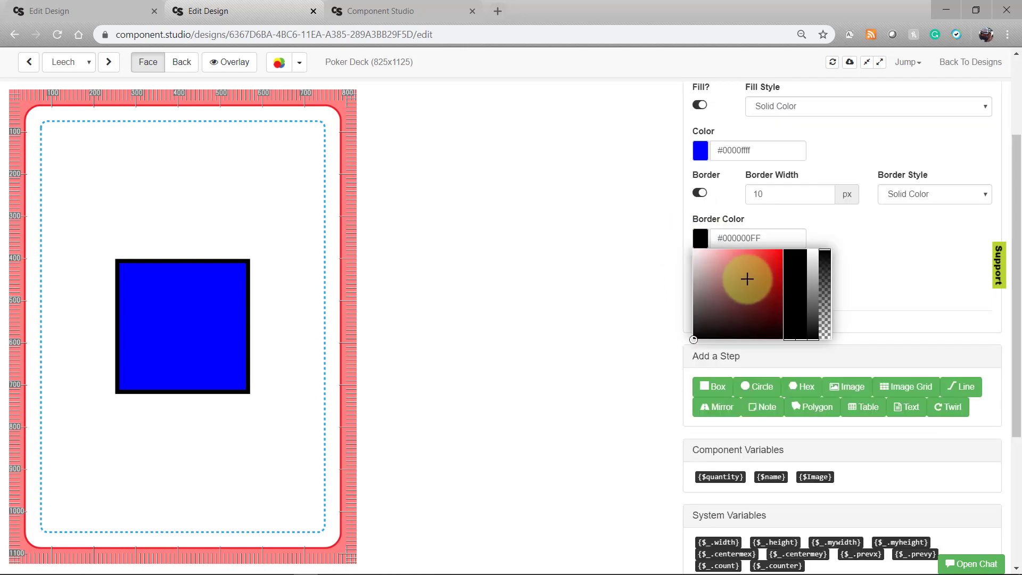
click(768, 272)
click(643, 252)
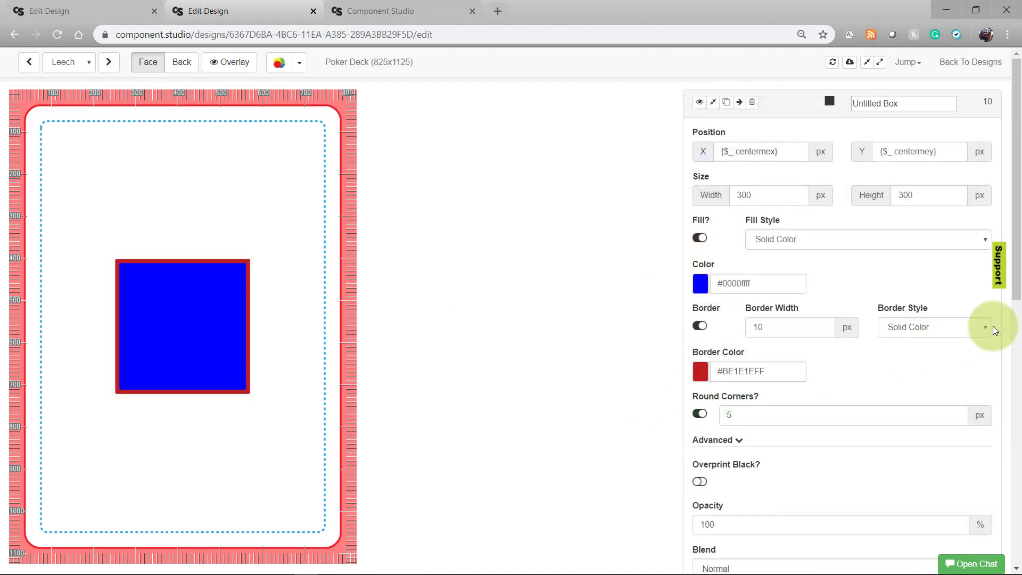
click(989, 331)
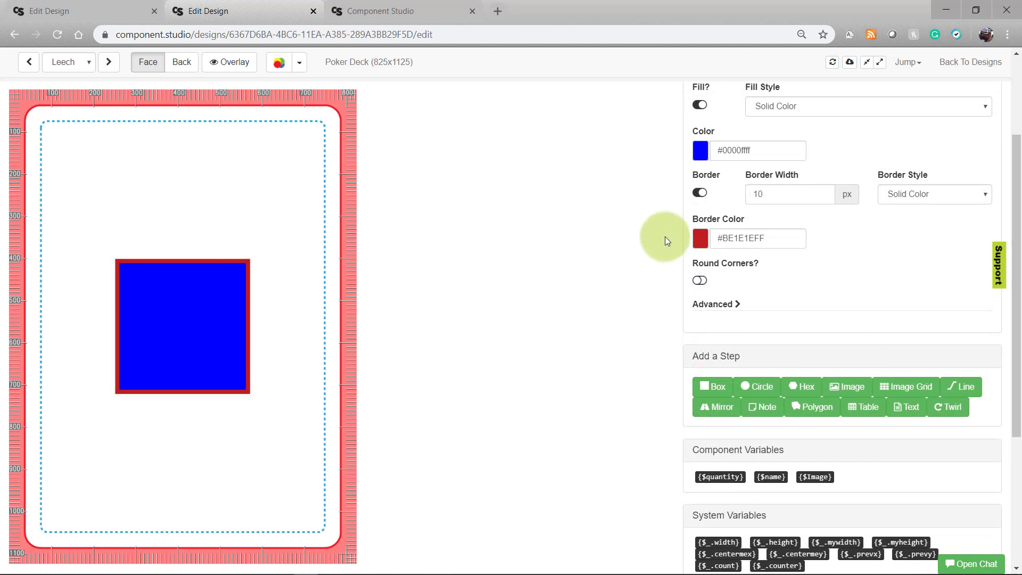
Step: Turn on rounded corners for the box, try a 100 px radius, and settle on 5 px
click(699, 281)
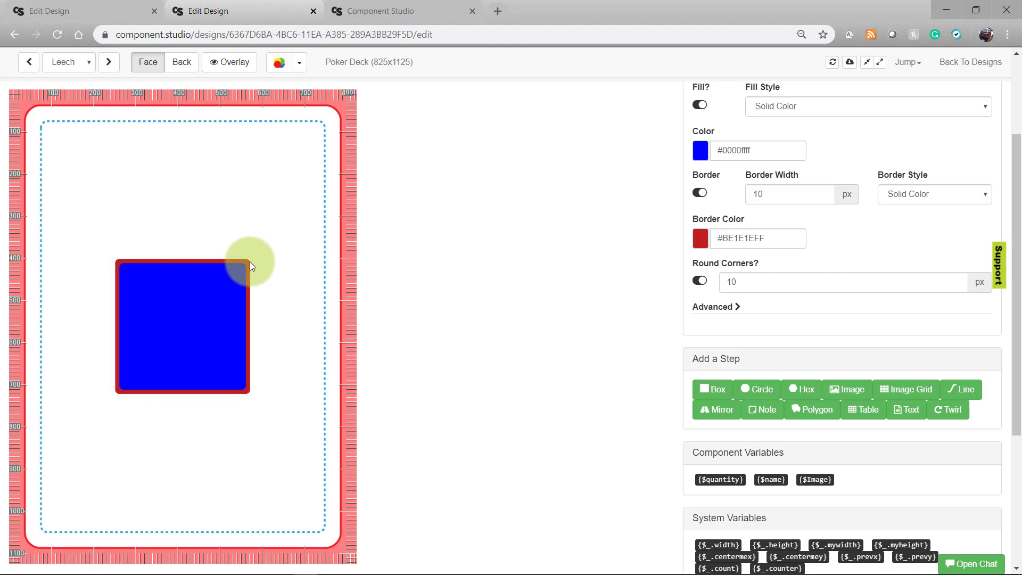
double_click(752, 283)
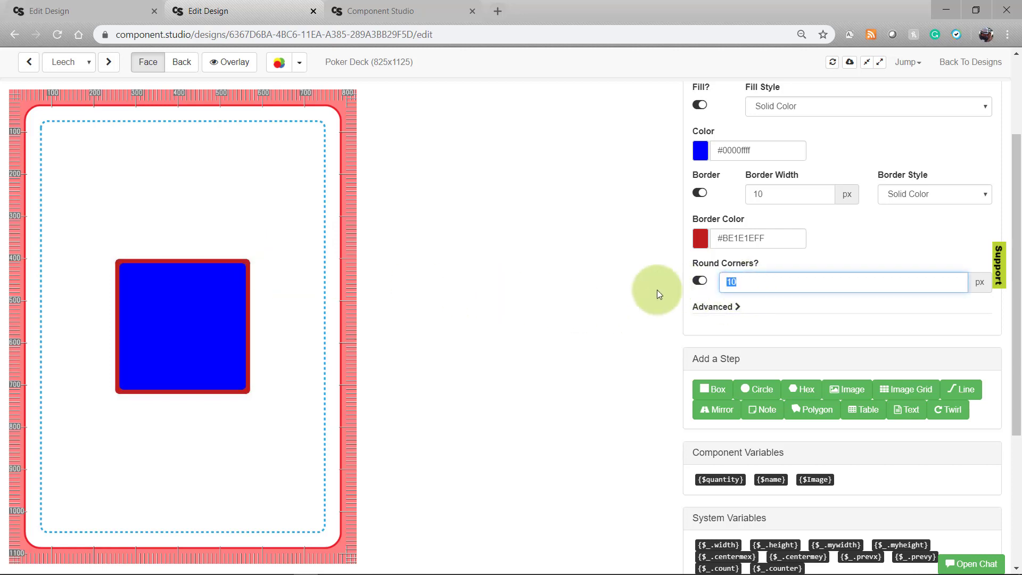
text(100)
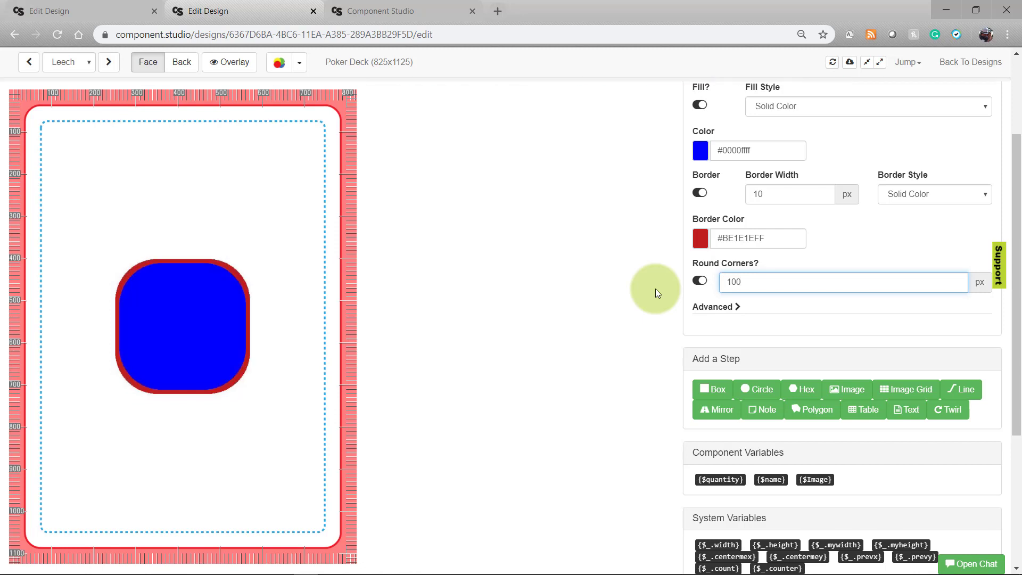
key(BackSpace)
key(BackSpace)
key(BackSpace)
text(5)
click(656, 289)
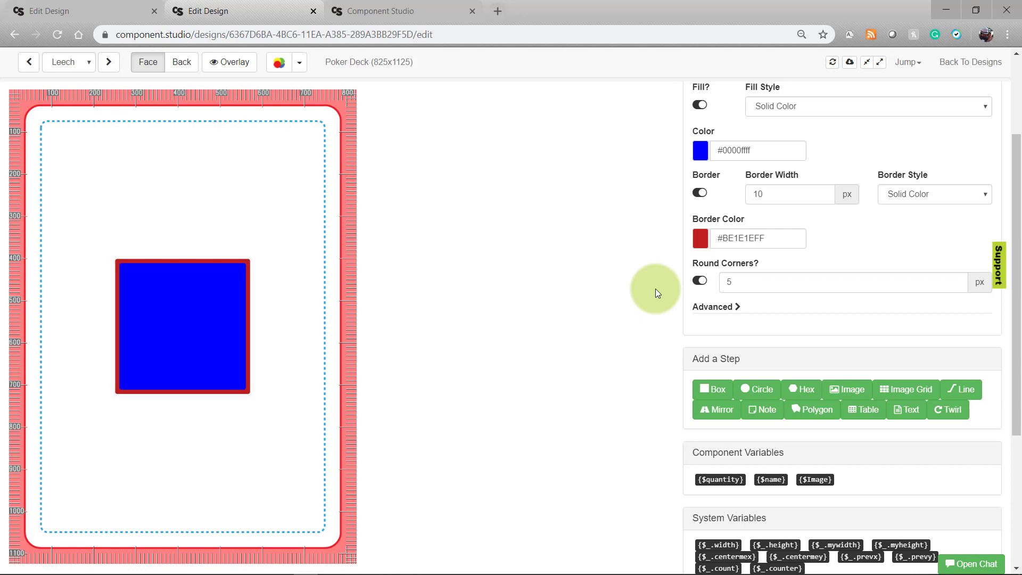
Step: Open the box's advanced settings and set its opacity to 50%
click(735, 311)
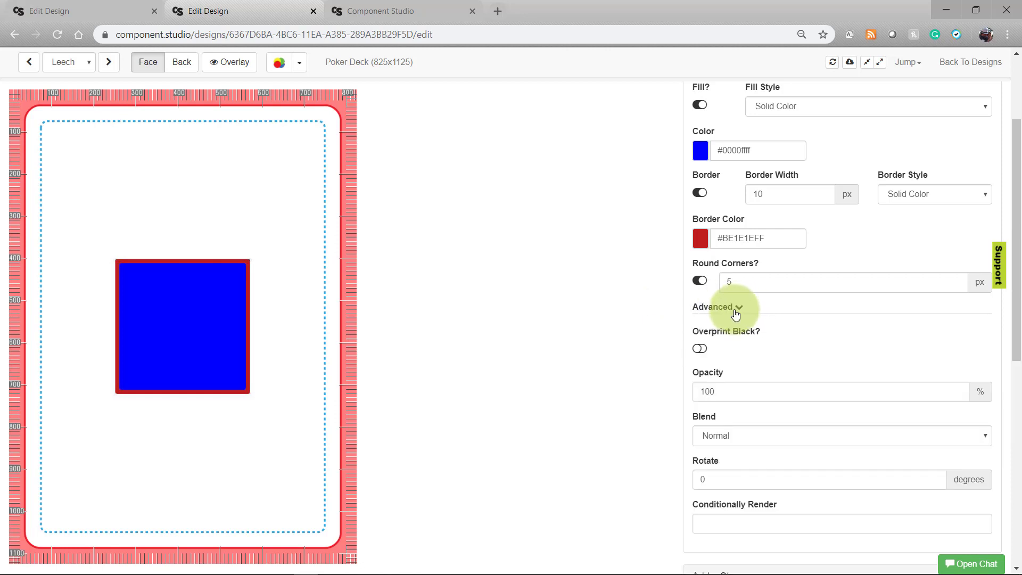
click(722, 397)
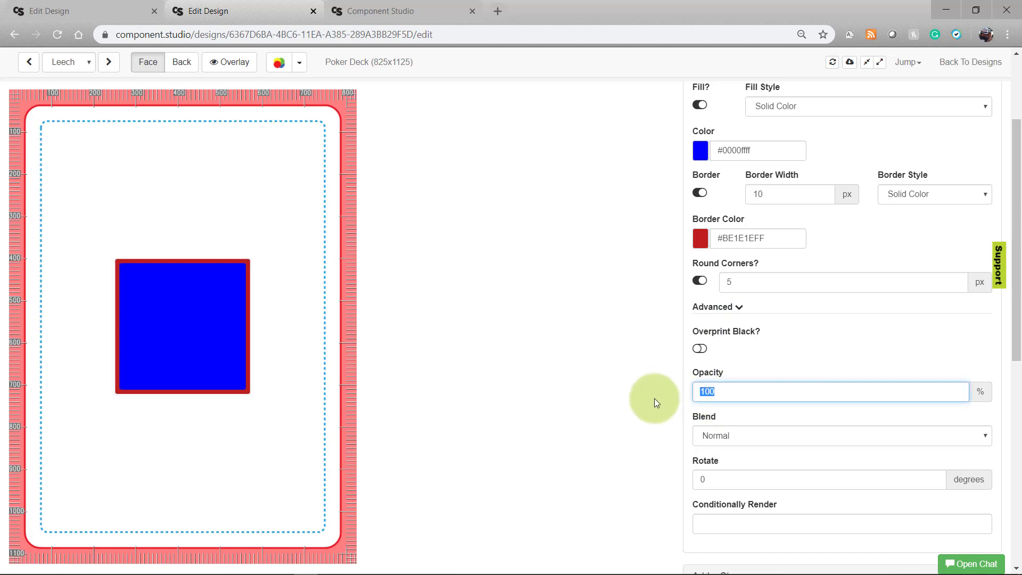
text(50)
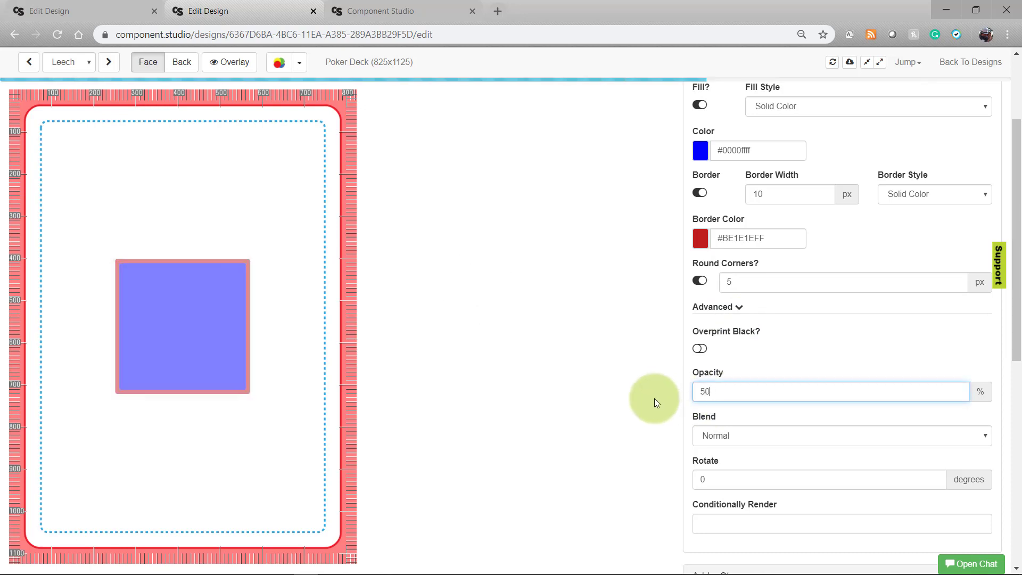